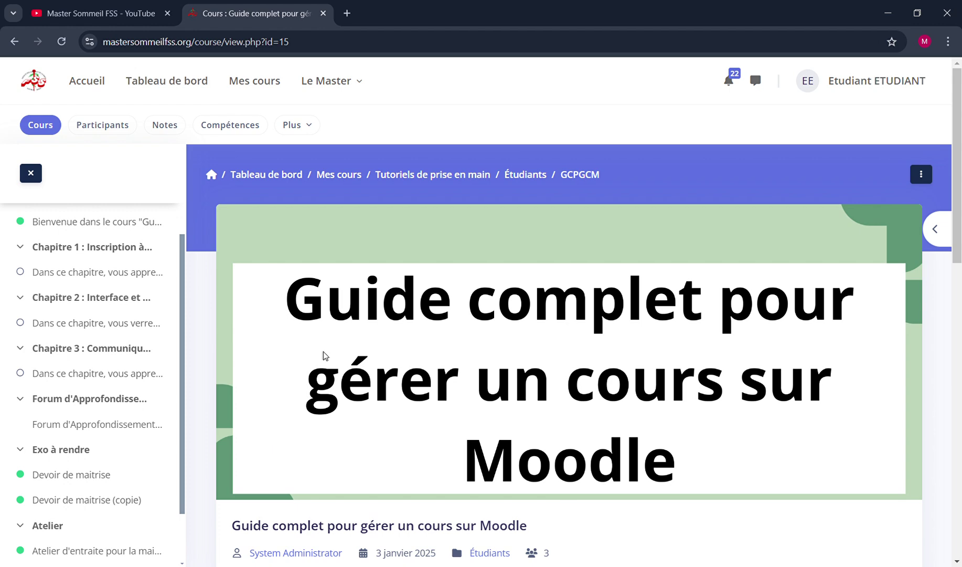
Look over the Moodle guide course page, from the banner and course details to the list of Course Content sections
scroll(516, 371, down, 5)
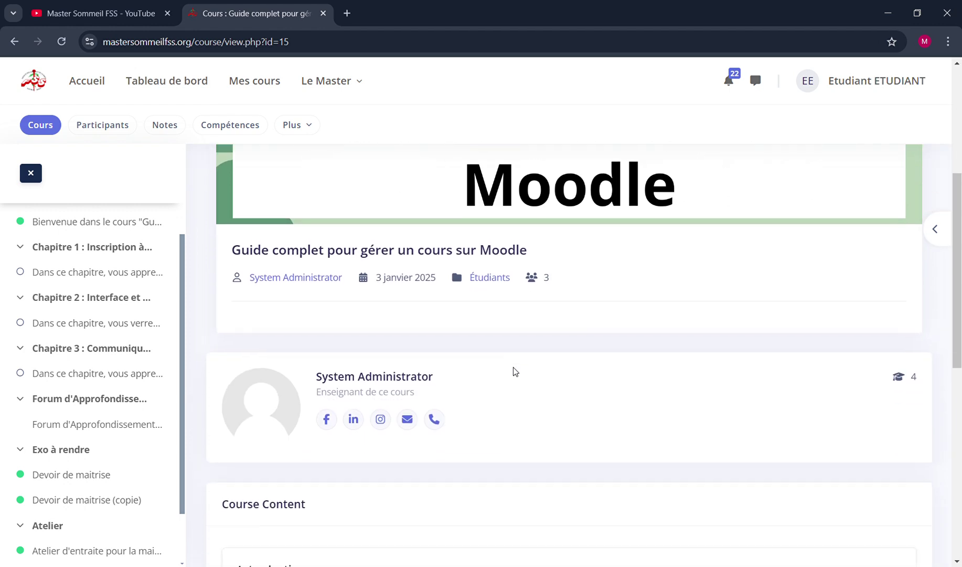
scroll(515, 371, down, 10)
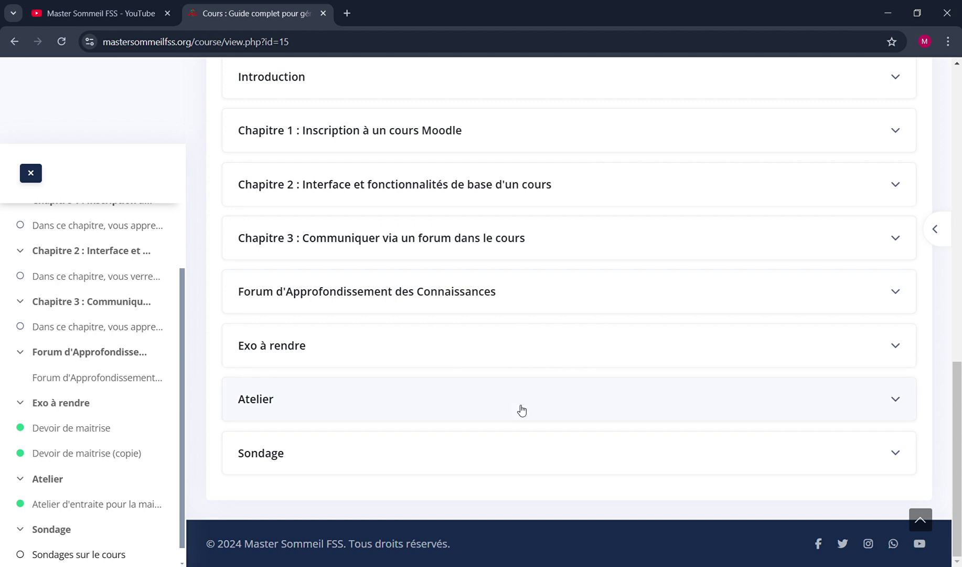
scroll(535, 525, up, 10)
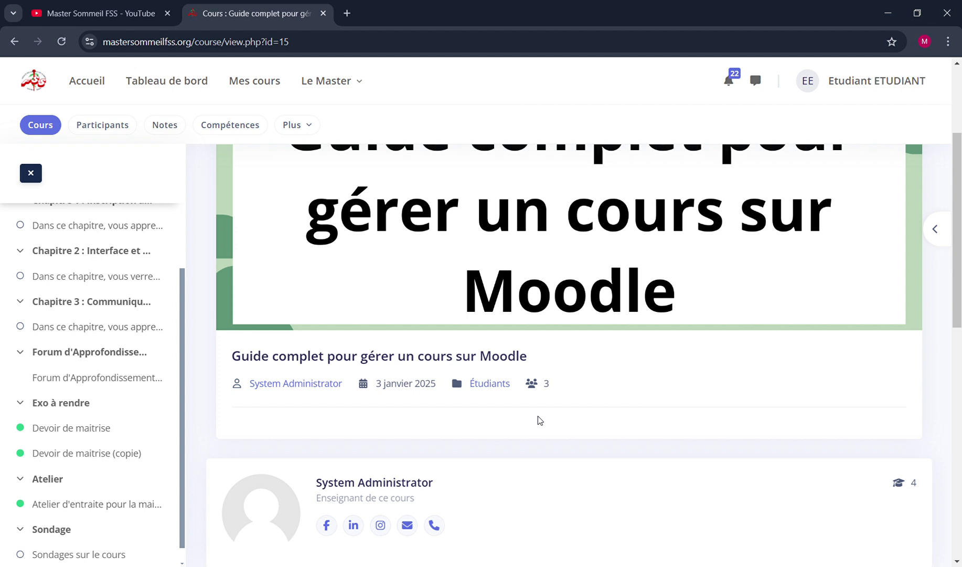
scroll(539, 420, down, 4)
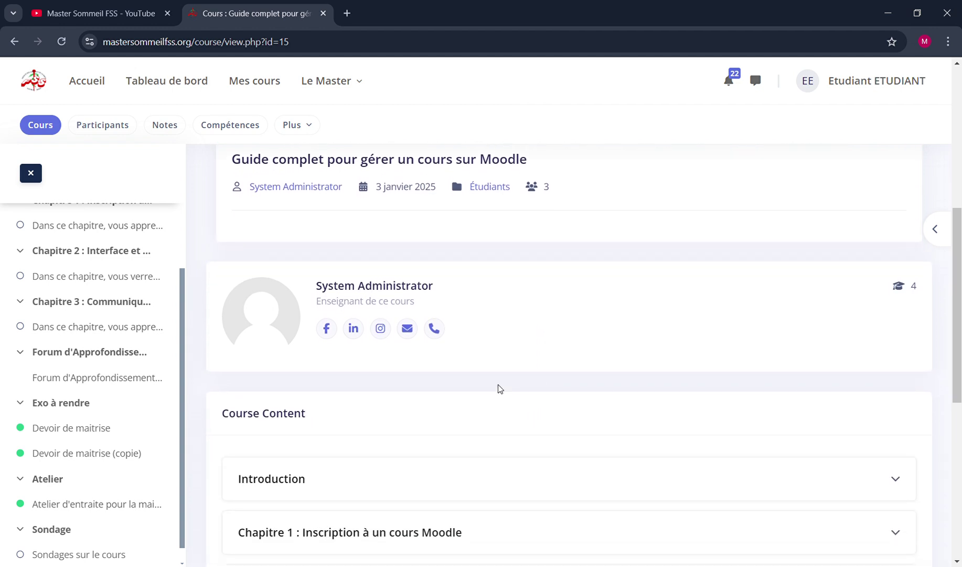
scroll(499, 389, down, 1)
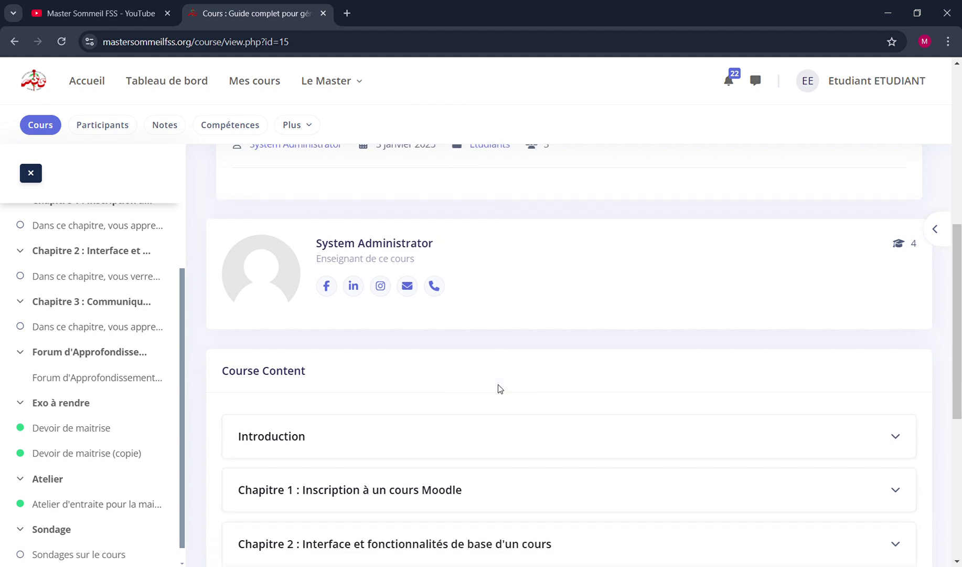
scroll(499, 389, up, 6)
scroll(499, 389, up, 2)
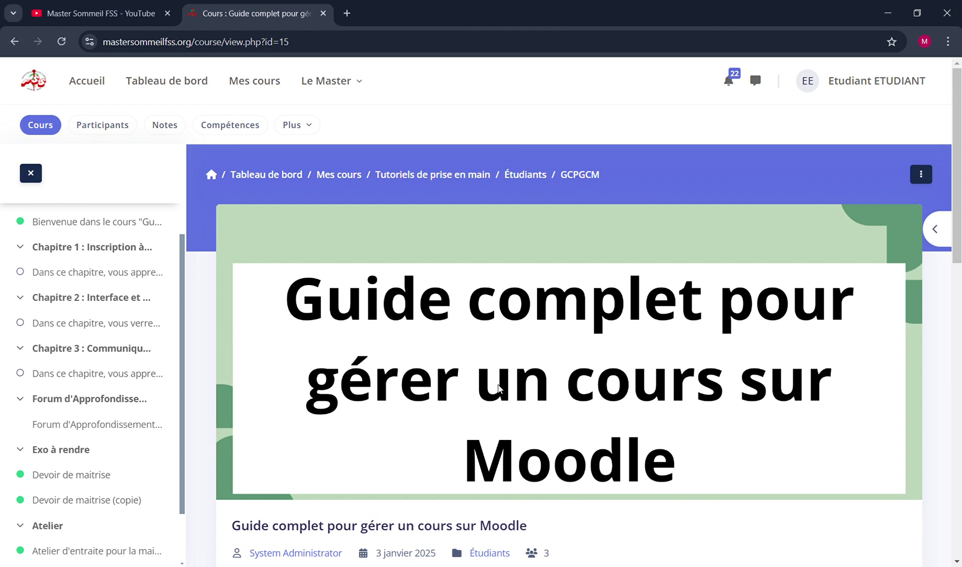
scroll(499, 389, down, 8)
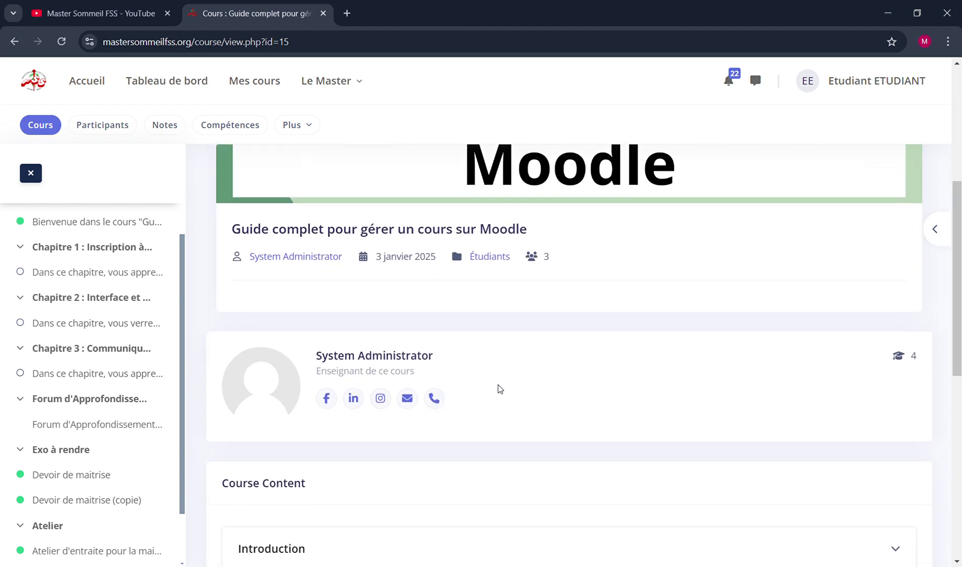
scroll(500, 388, up, 6)
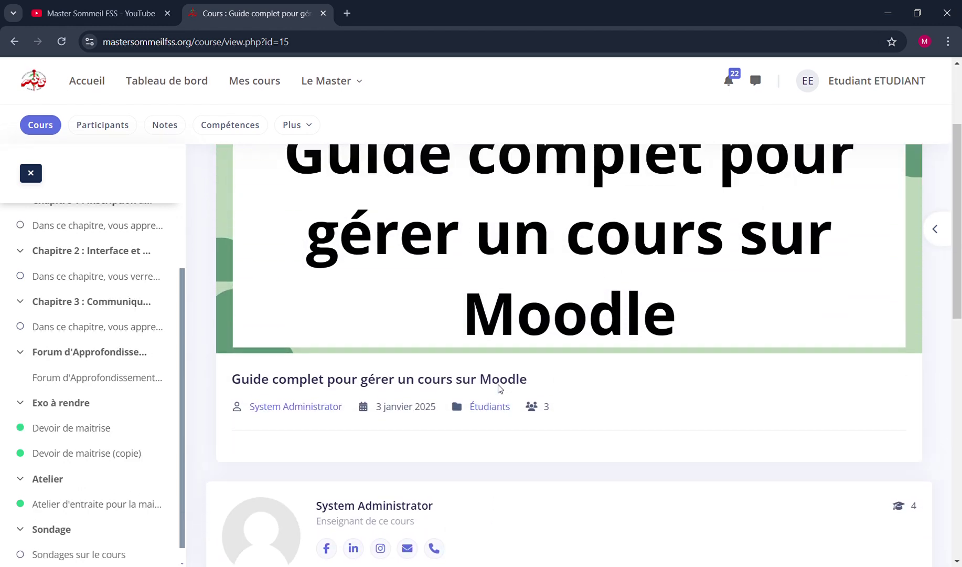
scroll(498, 389, up, 2)
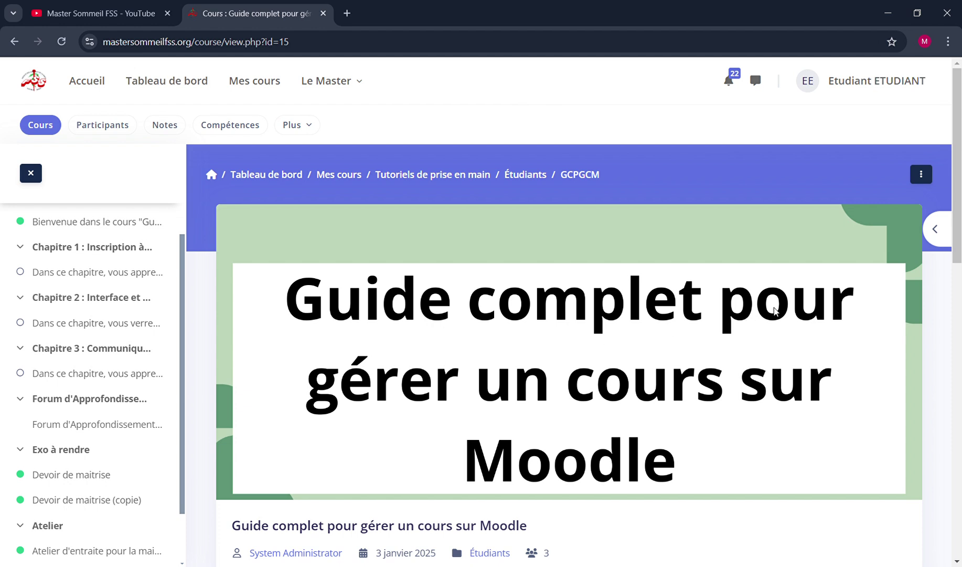
scroll(544, 446, down, 5)
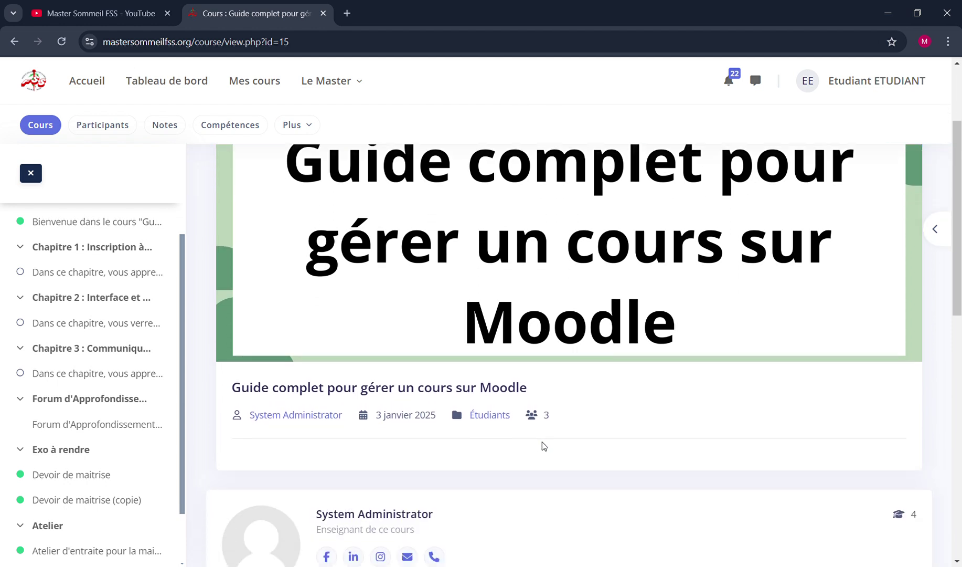
scroll(543, 446, down, 3)
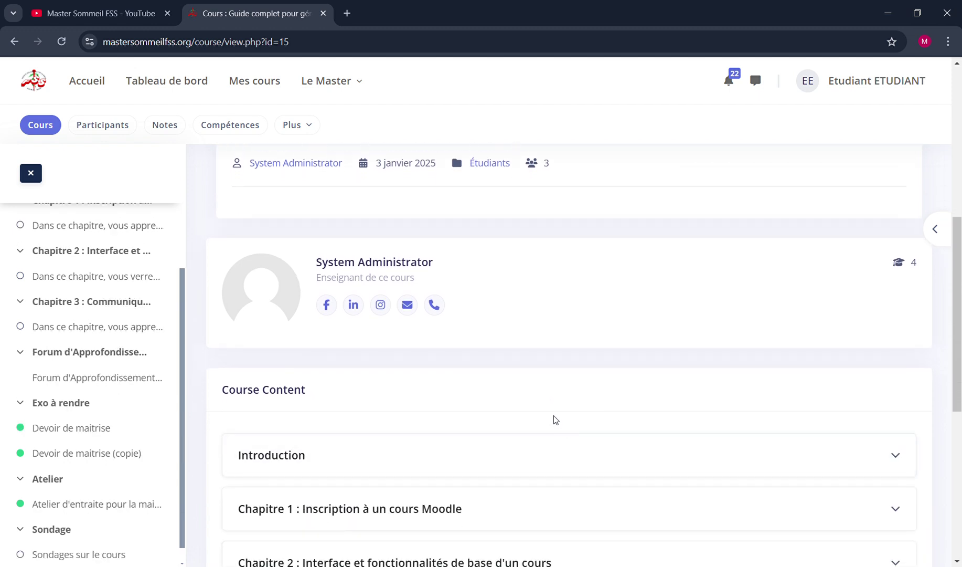
Preview the contents of the Introduction and Sondage course sections, collapsing each one again
click(480, 459)
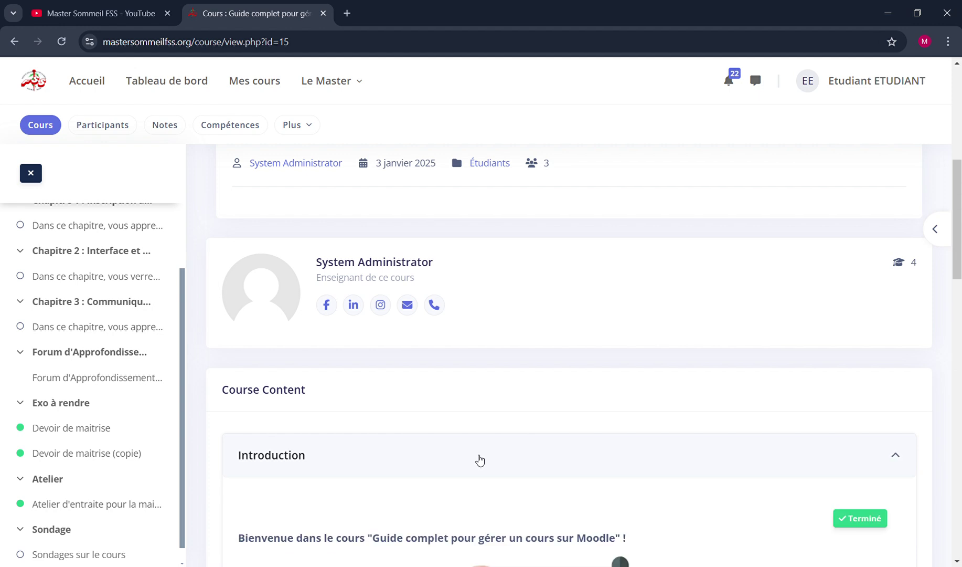
click(480, 459)
scroll(480, 460, down, 6)
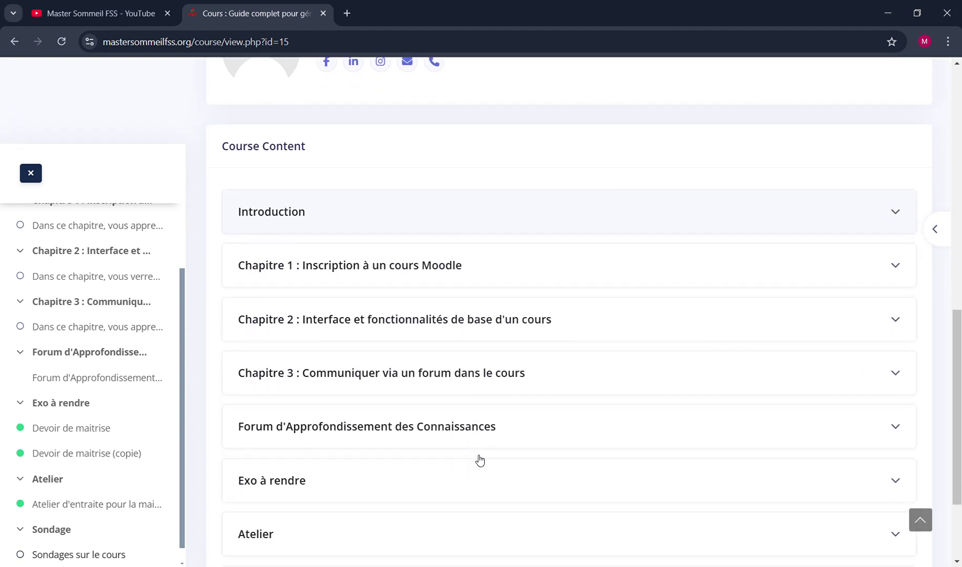
click(456, 507)
scroll(457, 507, down, 3)
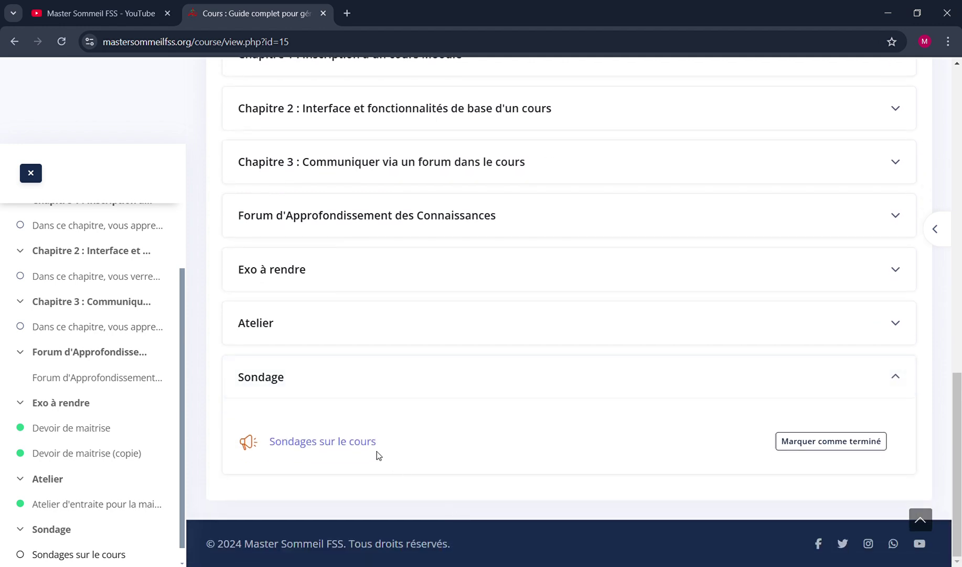
click(457, 383)
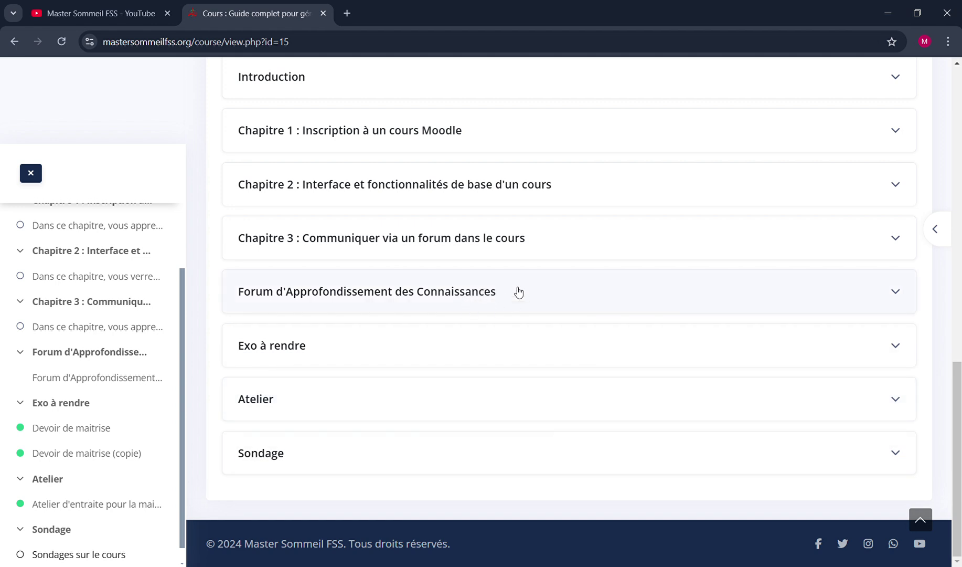
Open the "Sondages sur le cours" activity from the course's Sondage section
scroll(516, 291, up, 3)
scroll(532, 328, down, 3)
click(441, 467)
scroll(440, 466, down, 2)
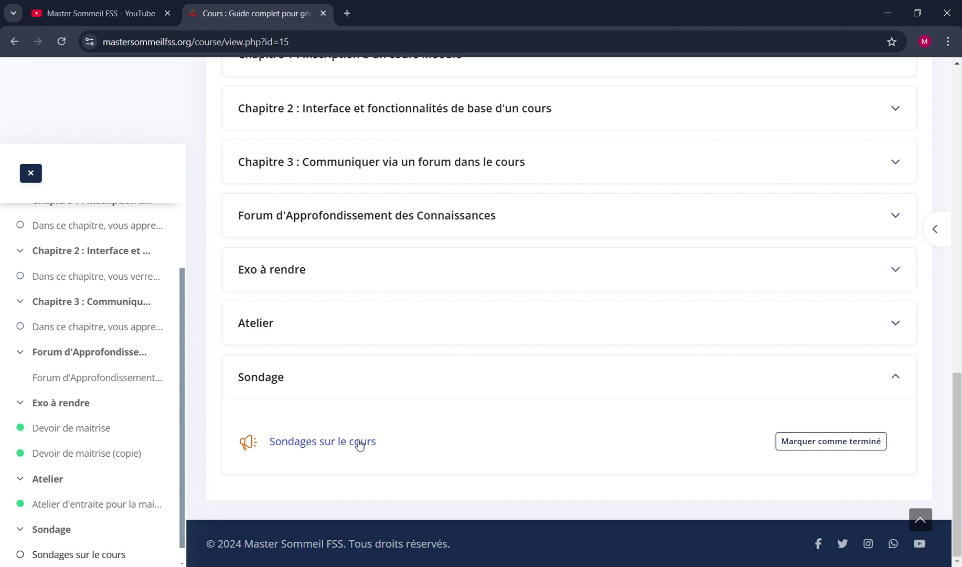
click(359, 444)
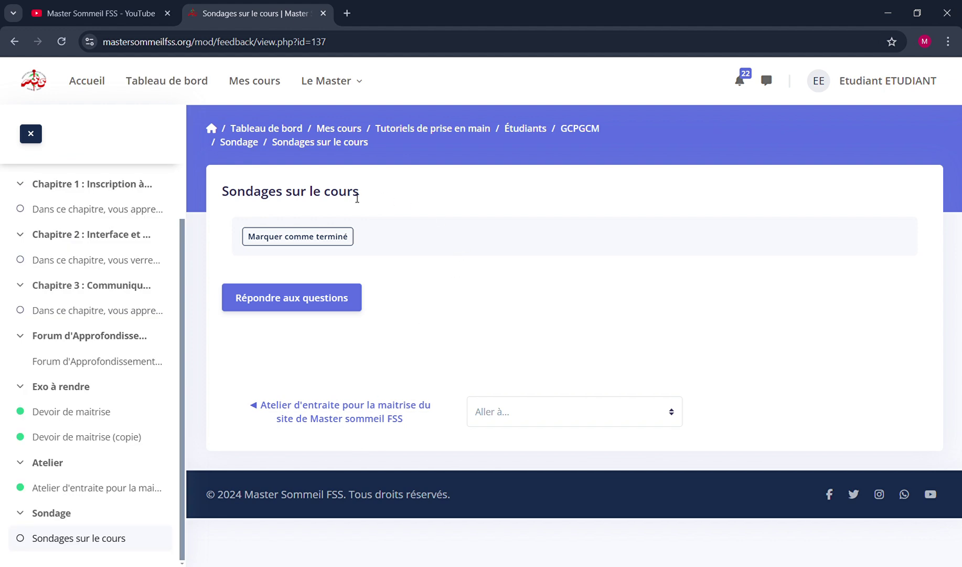
triple_click(346, 196)
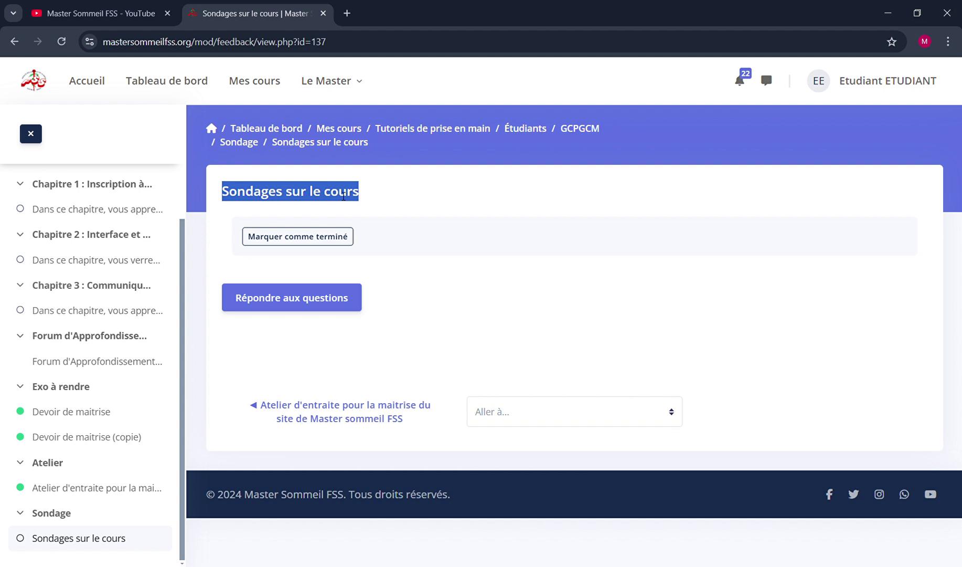
click(455, 293)
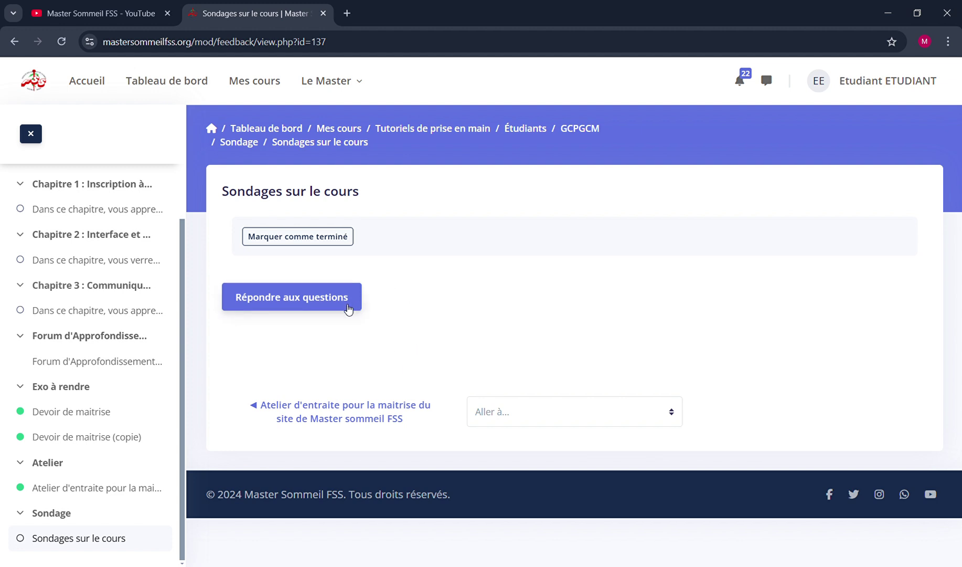
Start answering the survey and review the notice about participant names and the two questions with their answer options
click(327, 310)
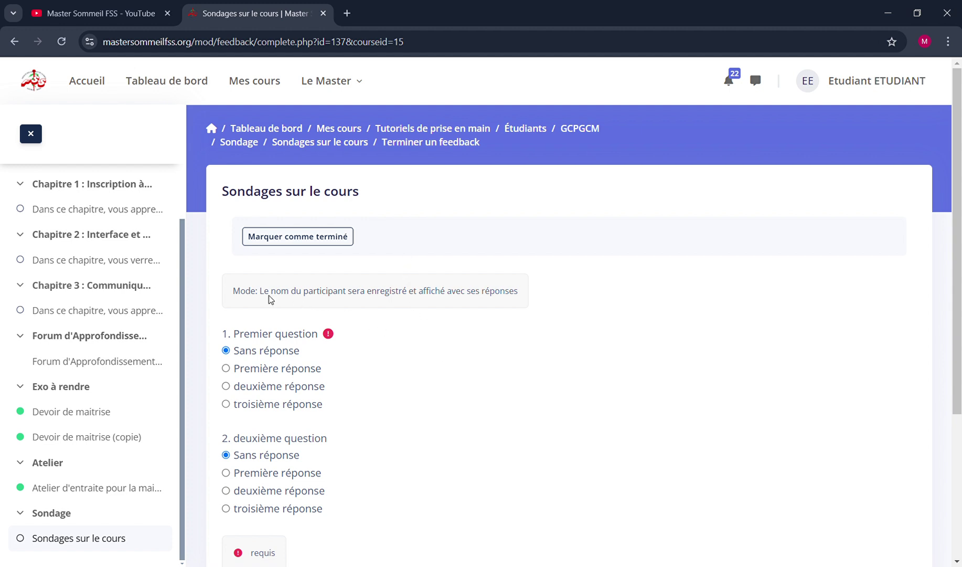
triple_click(249, 294)
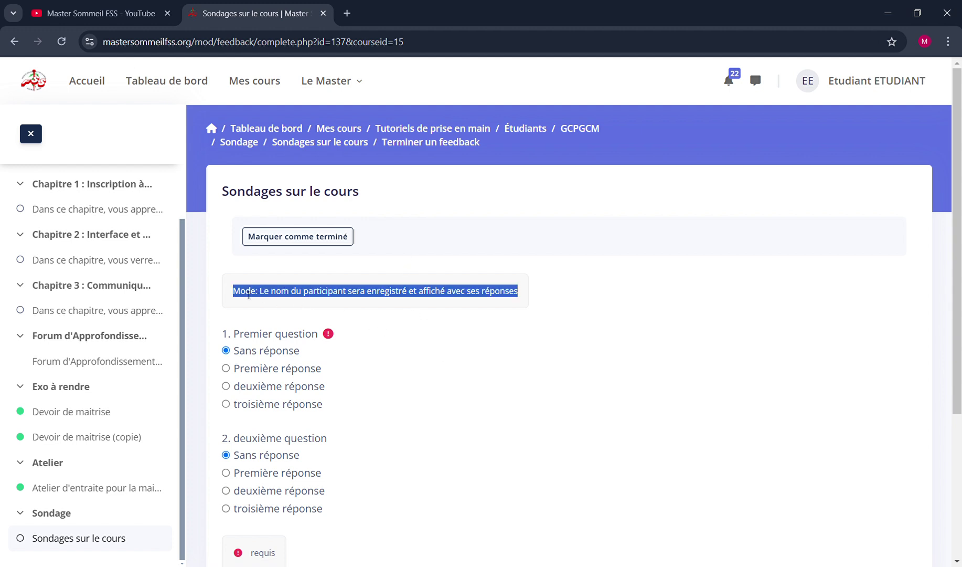
click(368, 295)
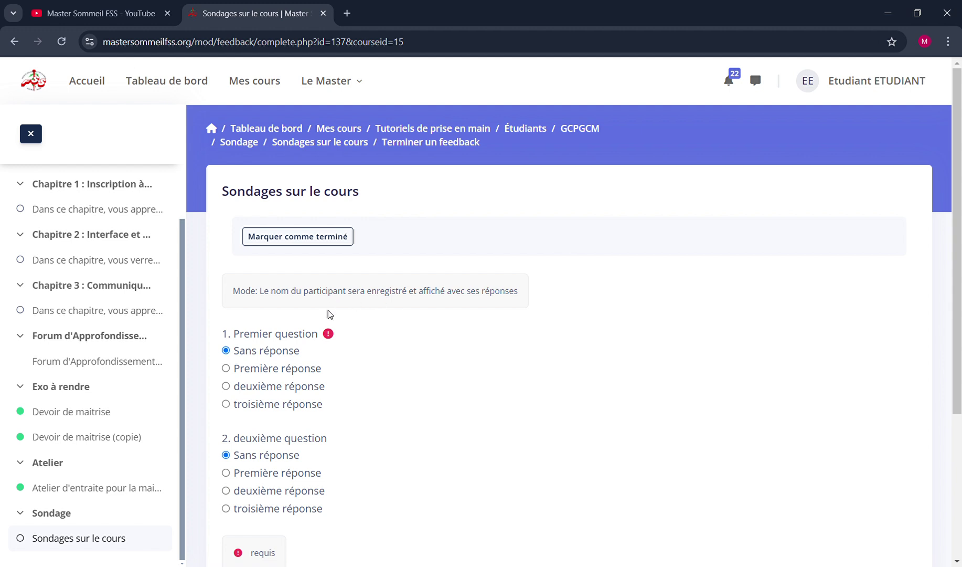
scroll(397, 438, down, 3)
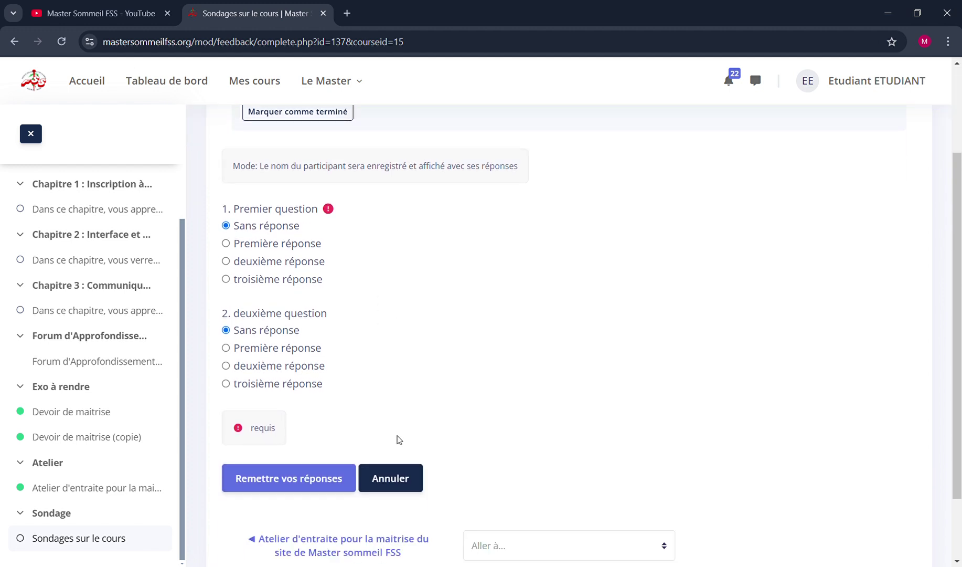
scroll(398, 440, up, 1)
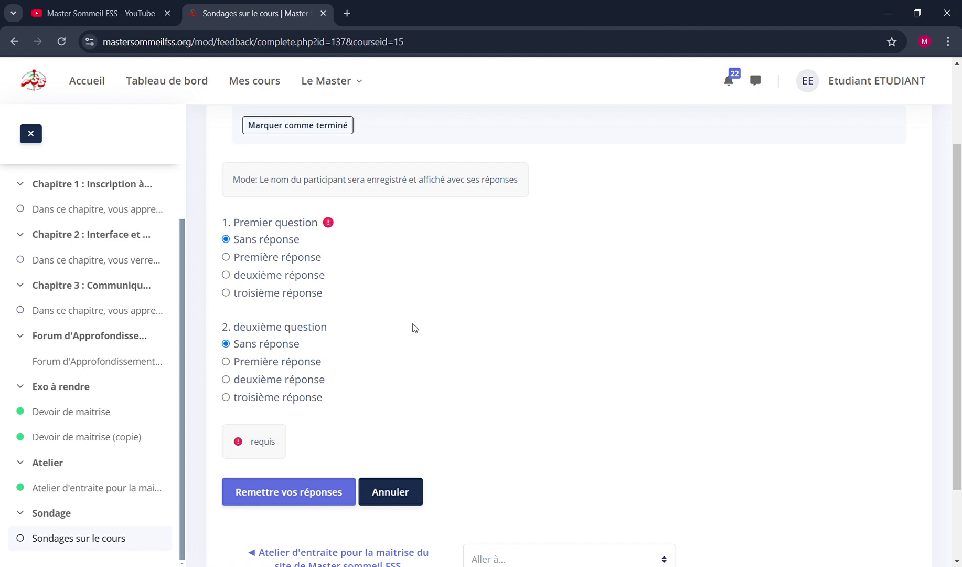
scroll(415, 326, up, 1)
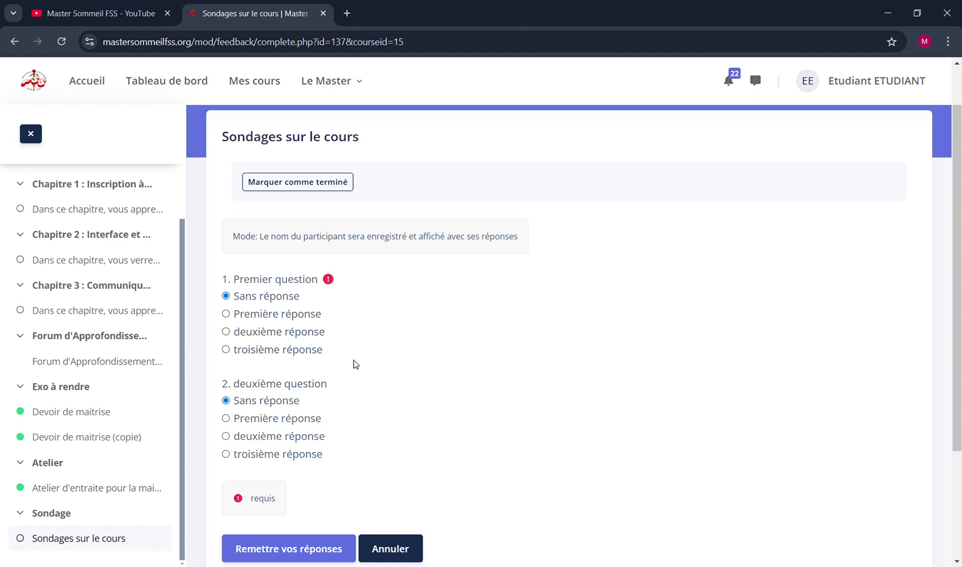
scroll(526, 275, up, 1)
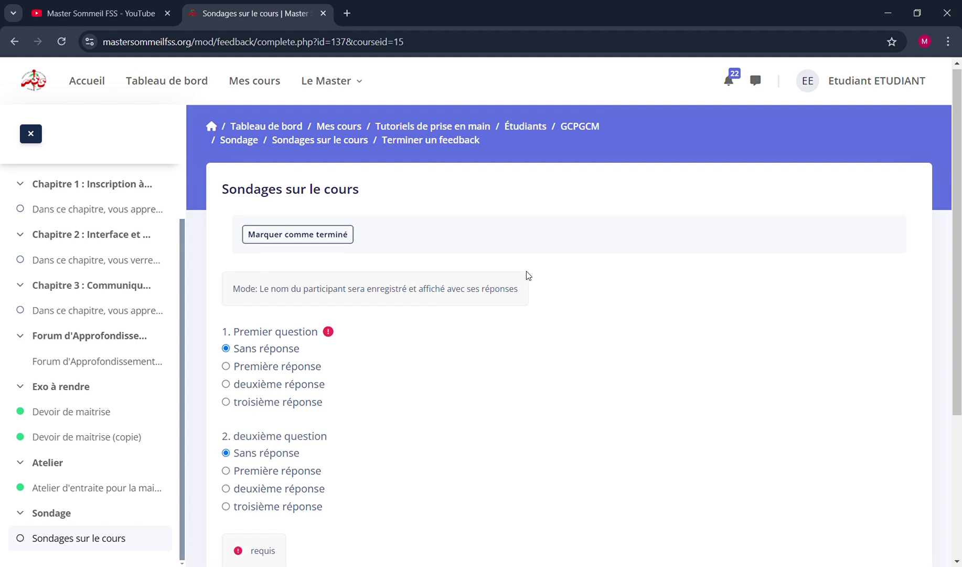
scroll(528, 275, down, 3)
scroll(527, 275, up, 3)
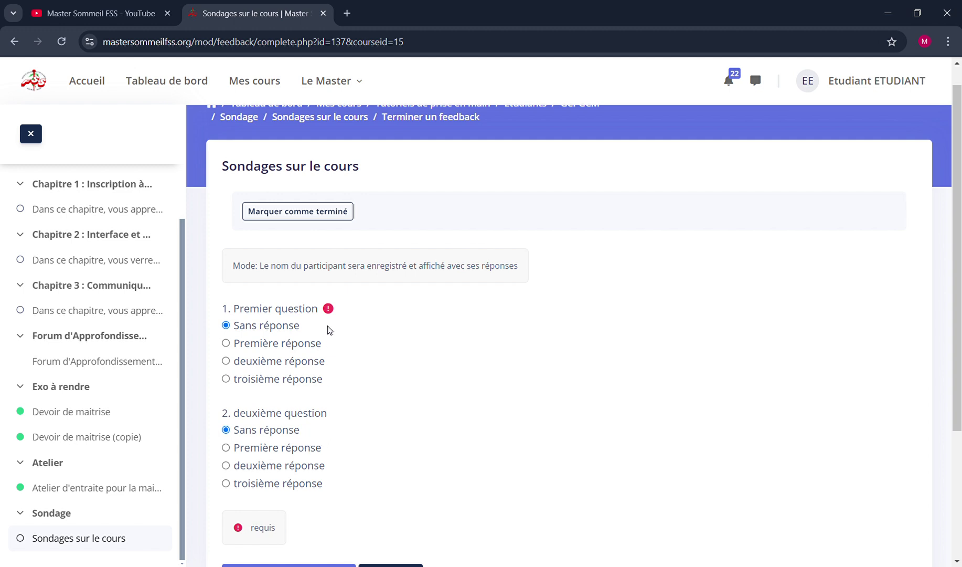
Answer both survey questions with "Première réponse" and submit the answers
click(226, 344)
scroll(297, 415, down, 2)
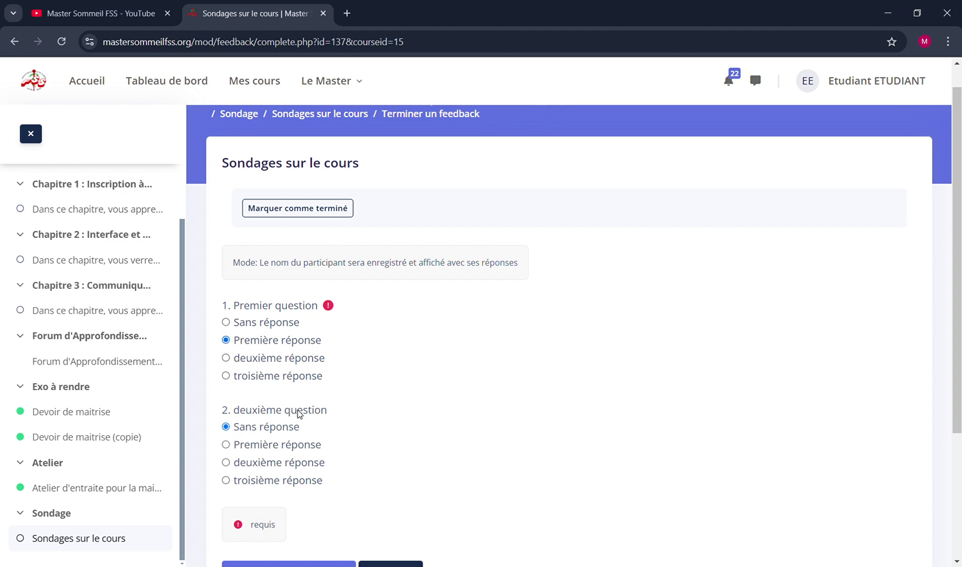
click(227, 340)
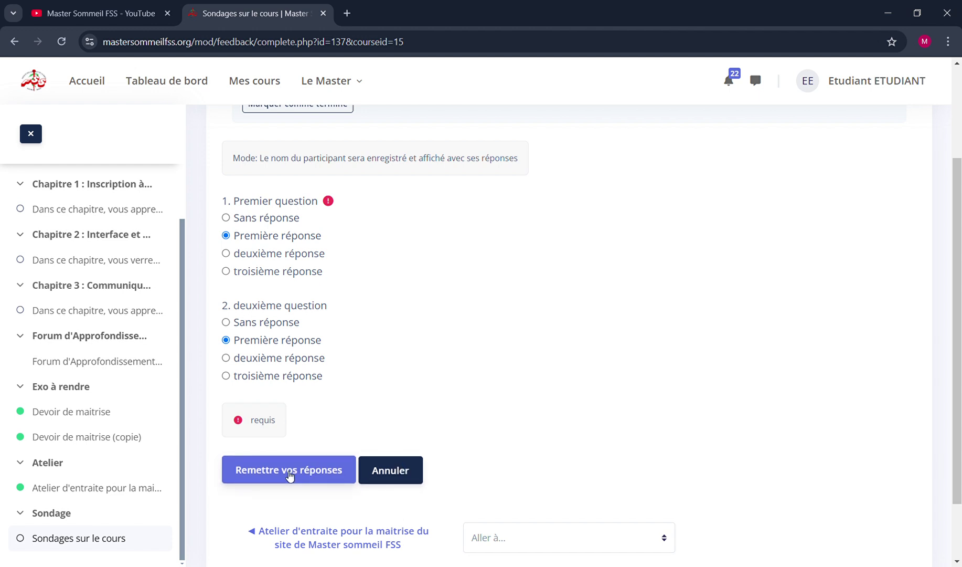
click(289, 470)
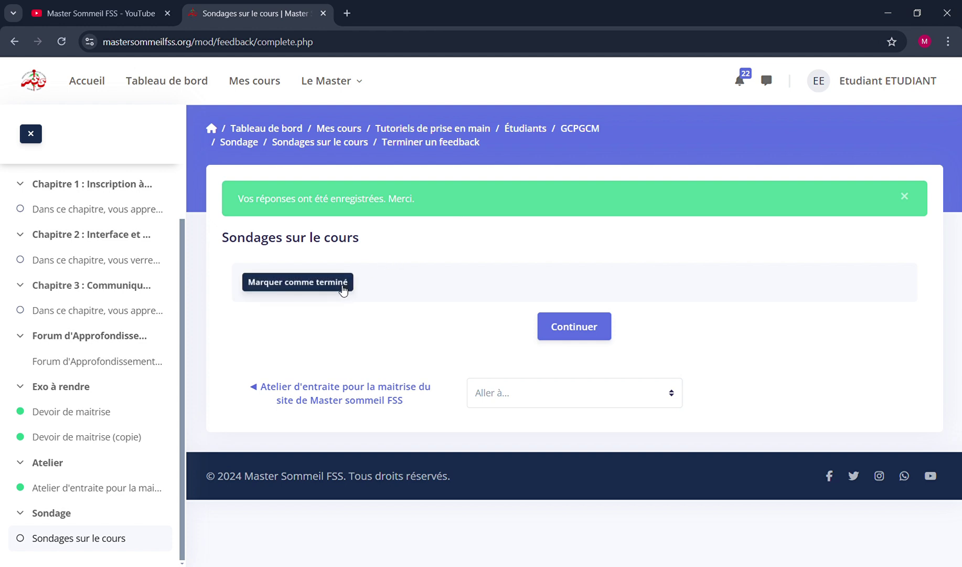
Mark the survey as completed and return to the course page to check its entry in the Sondage section
click(342, 287)
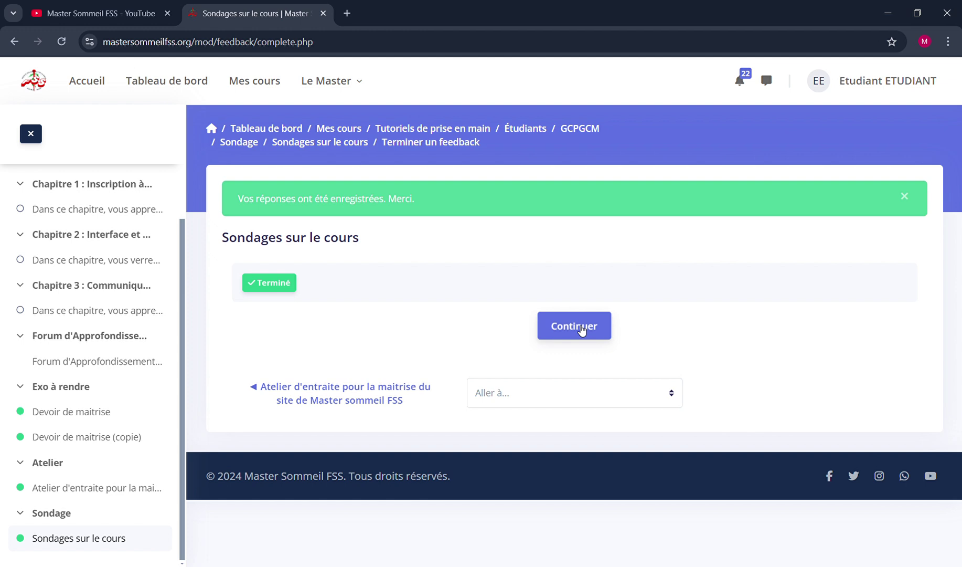
click(581, 329)
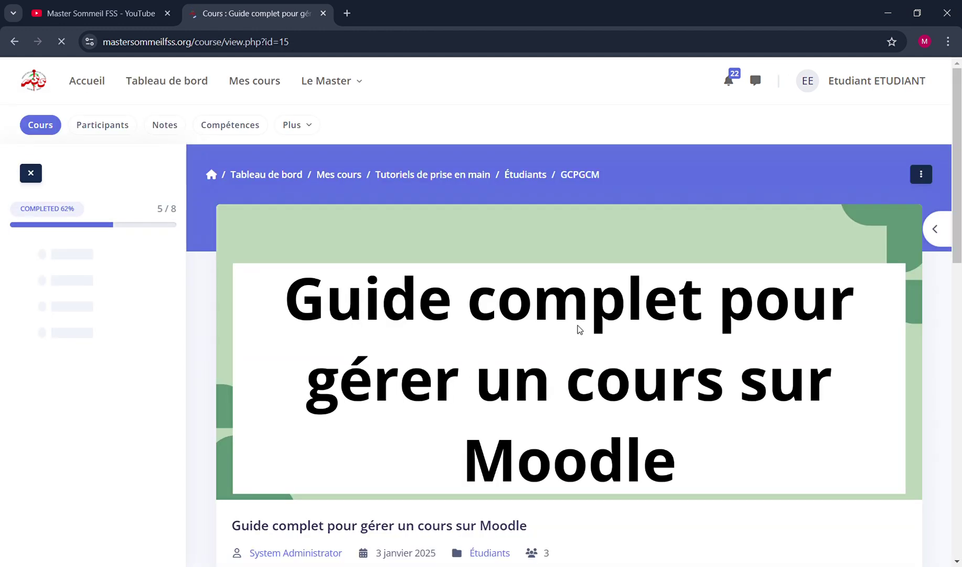
scroll(571, 445, down, 4)
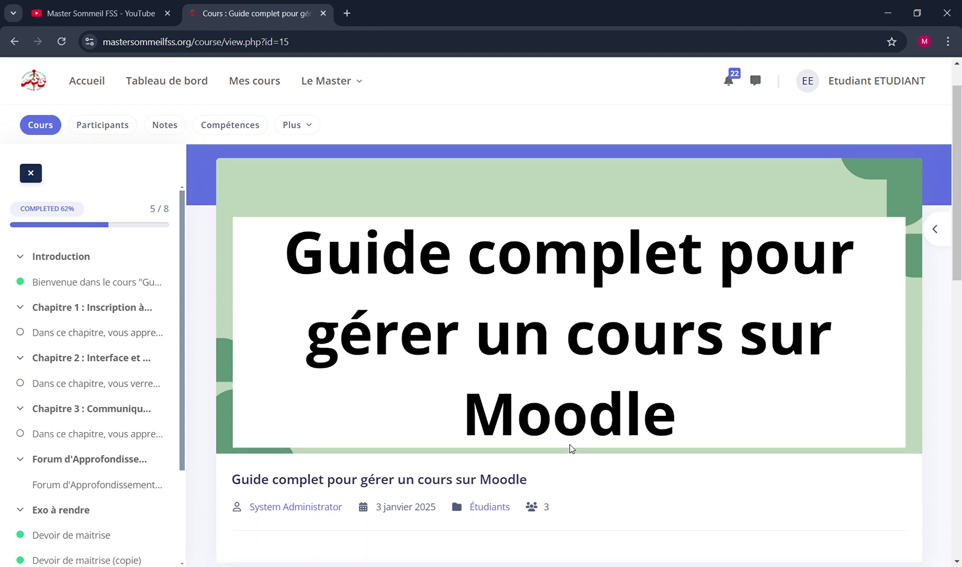
scroll(572, 449, down, 10)
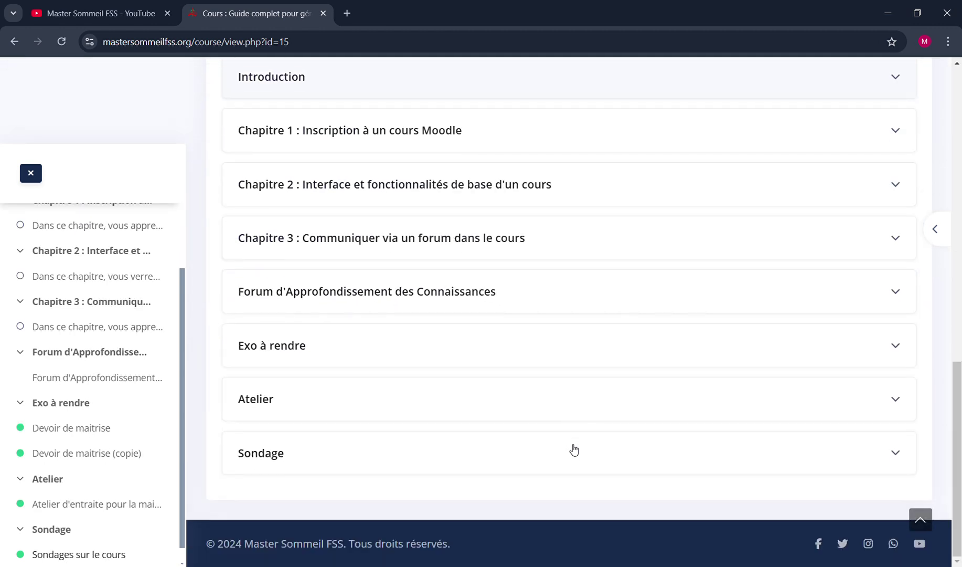
click(543, 466)
scroll(542, 464, down, 2)
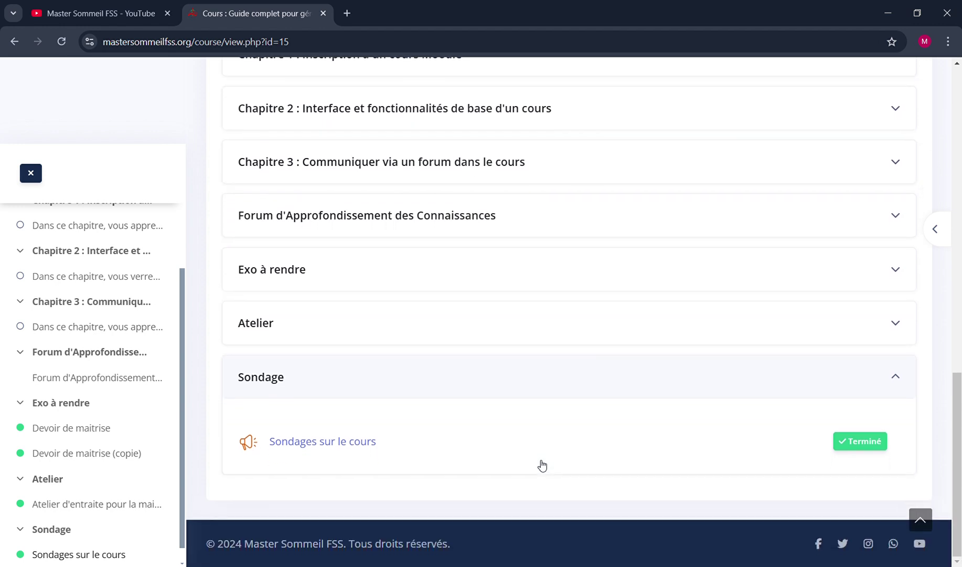